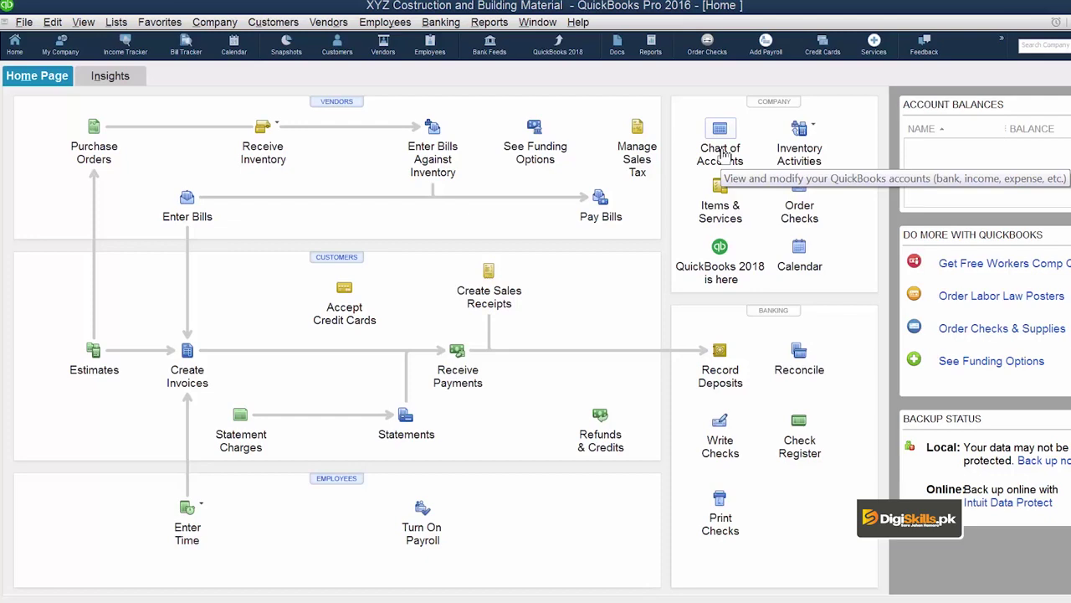
Open the chart of accounts and look through it down to the Utilities expense account
left_click(722, 155)
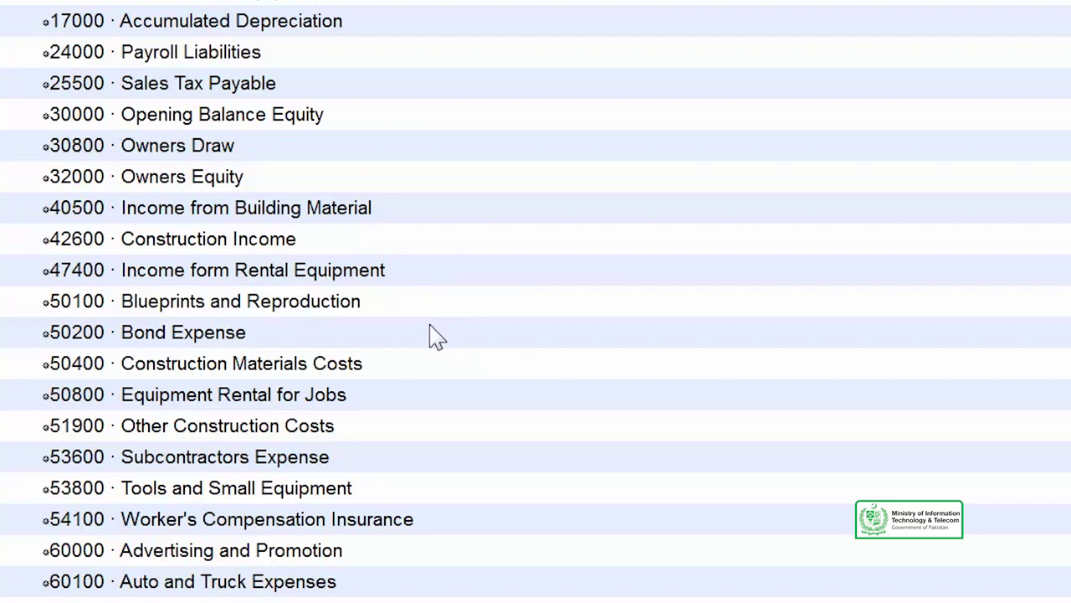
scroll(435, 335, "down", 6)
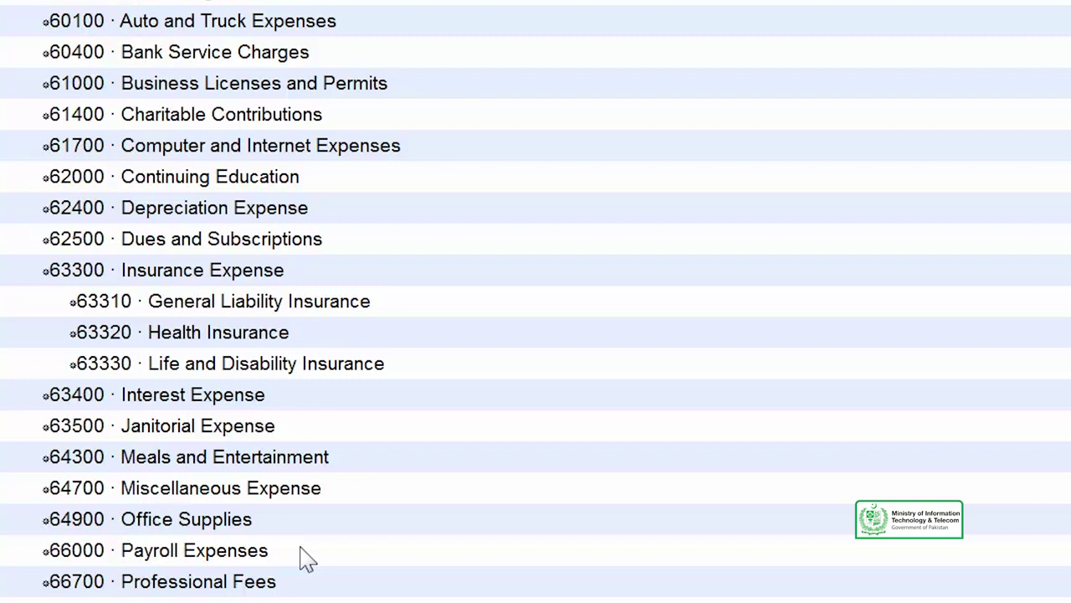
scroll(308, 558, "down", 4)
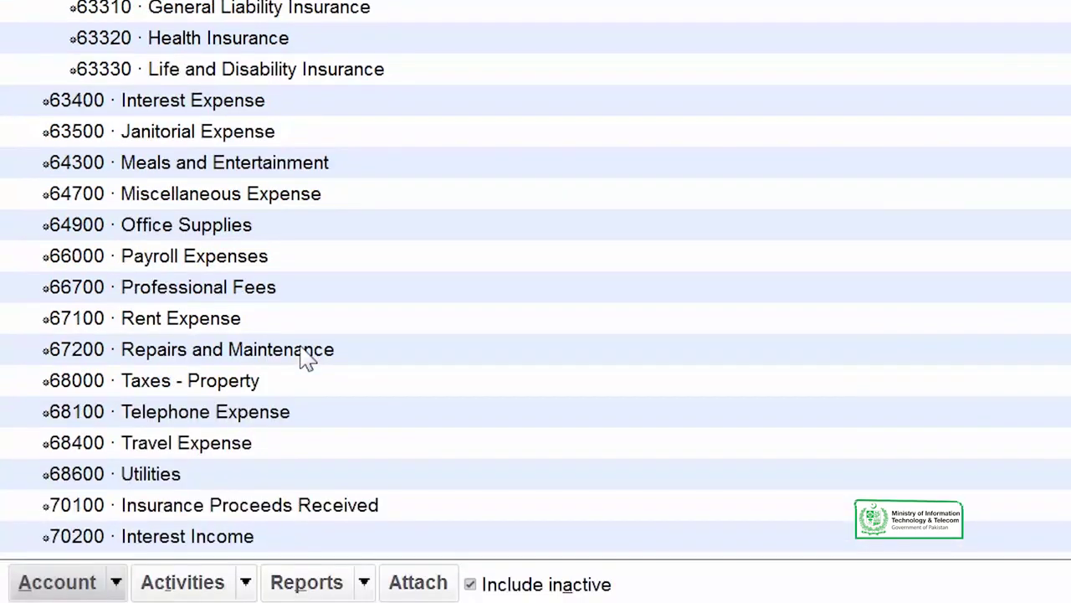
Try editing the 68600 Utilities account by renaming it Electricity and marking it as a subaccount
left_click(197, 481)
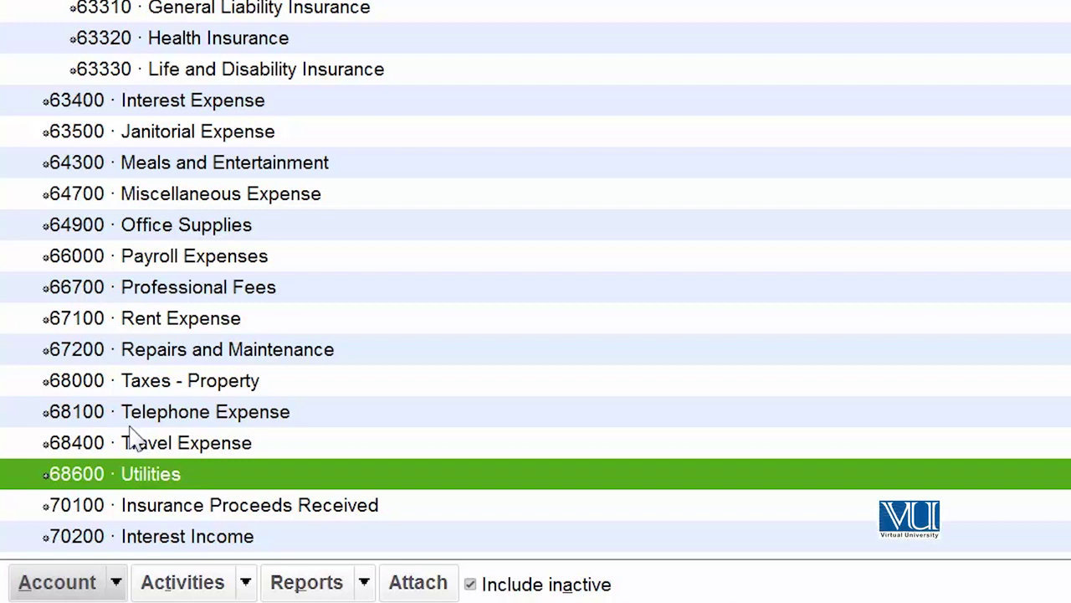
right_click(186, 480)
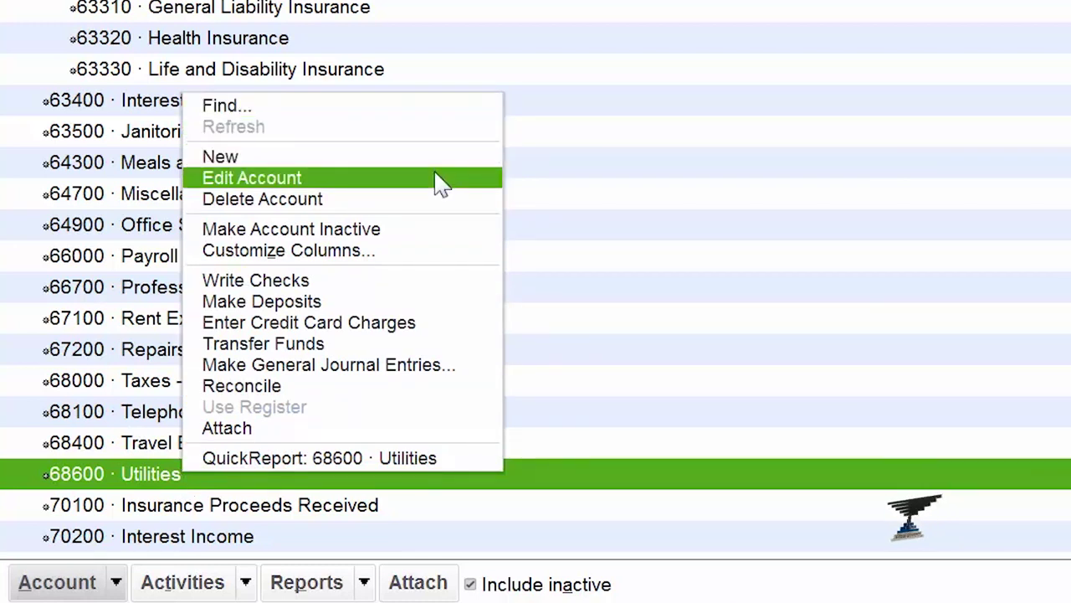
left_click(111, 588)
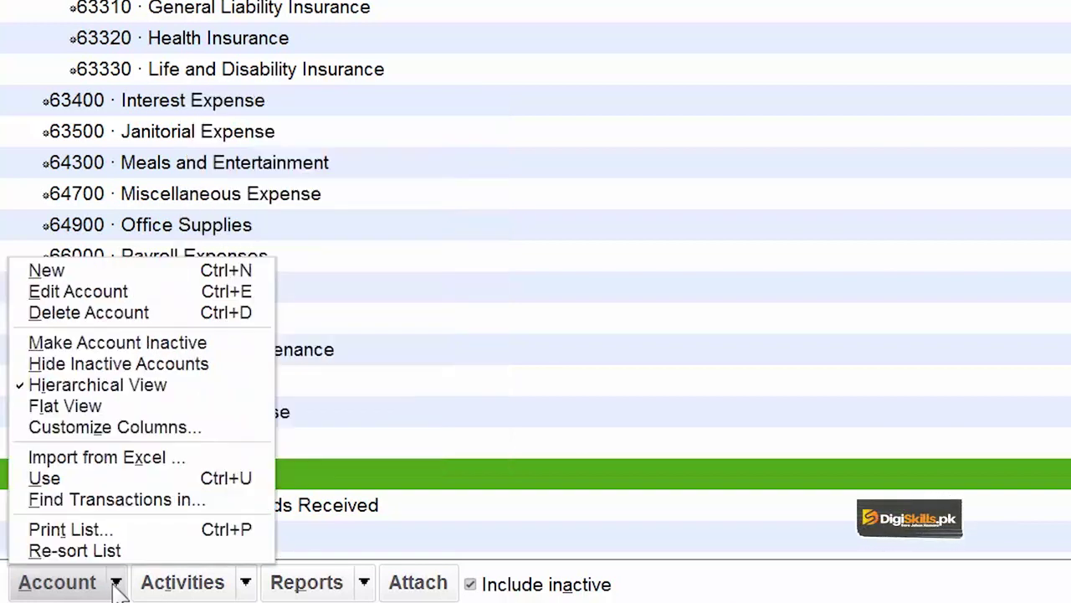
left_click(172, 297)
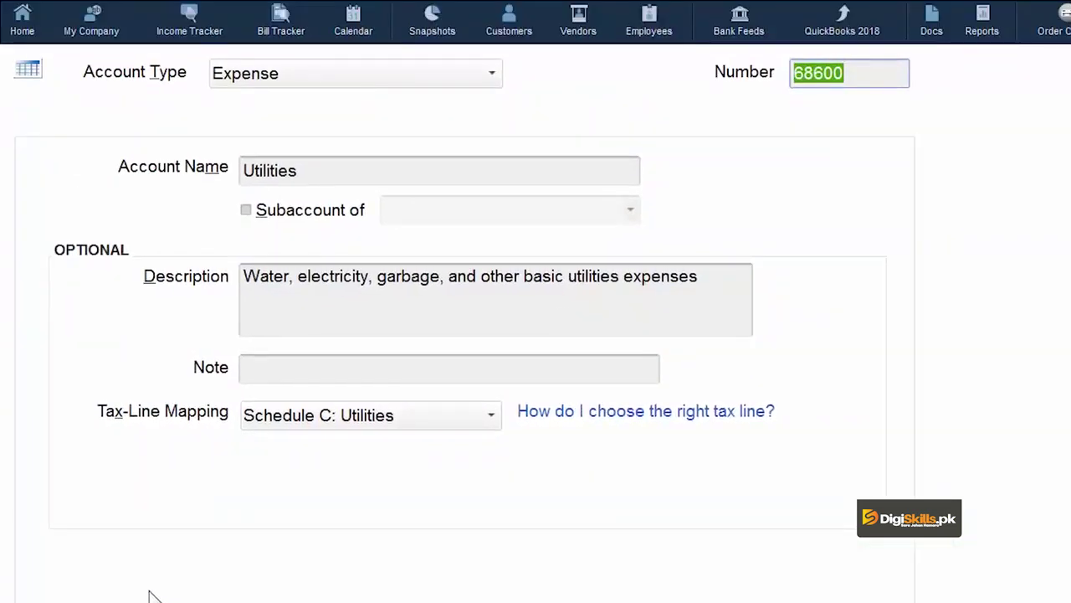
left_click(409, 171)
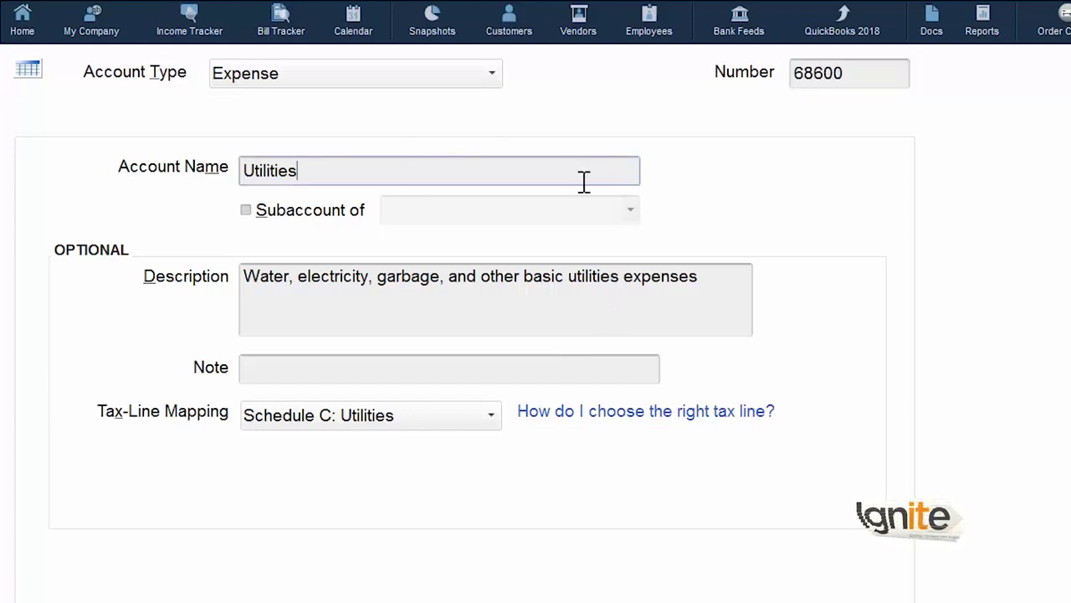
left_click(246, 211)
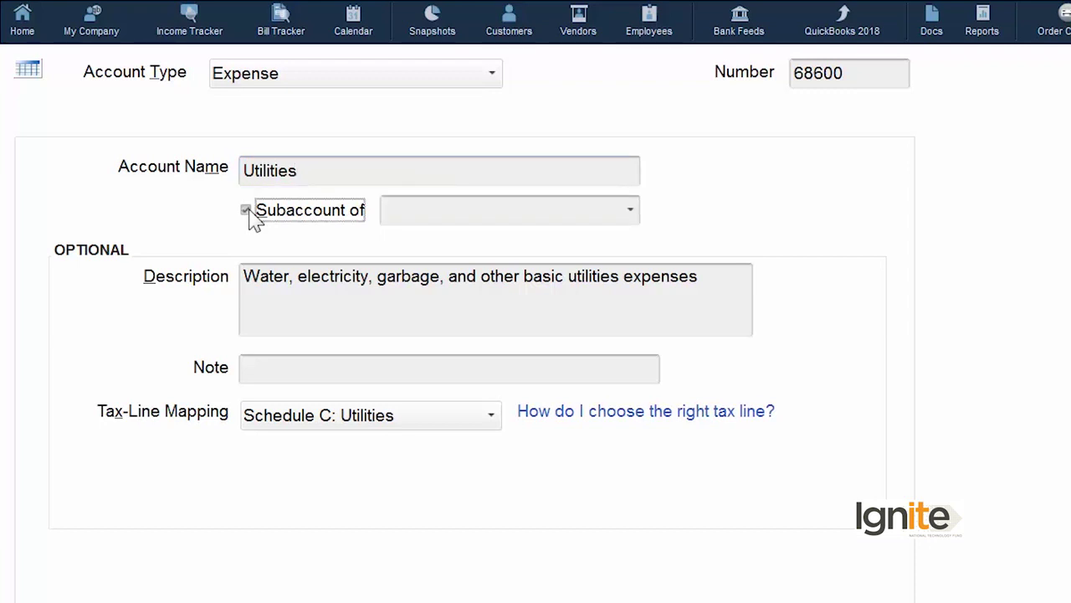
left_click_drag(326, 170, 144, 164)
key("BackSpace")
type("Electricity")
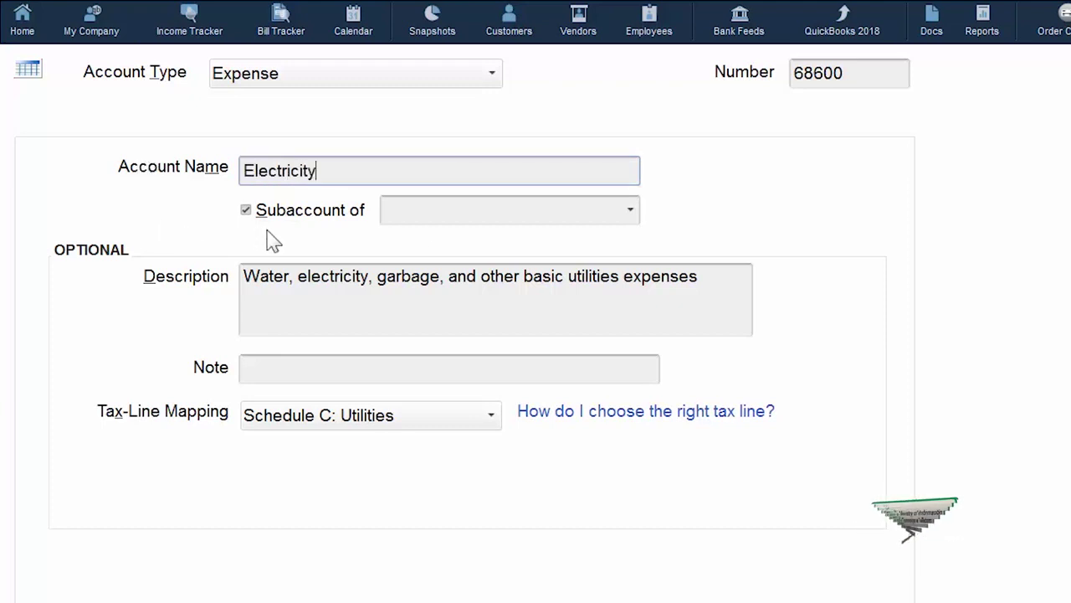
Choose 68600 · Utilities as the parent account of Electricity
left_click(431, 213)
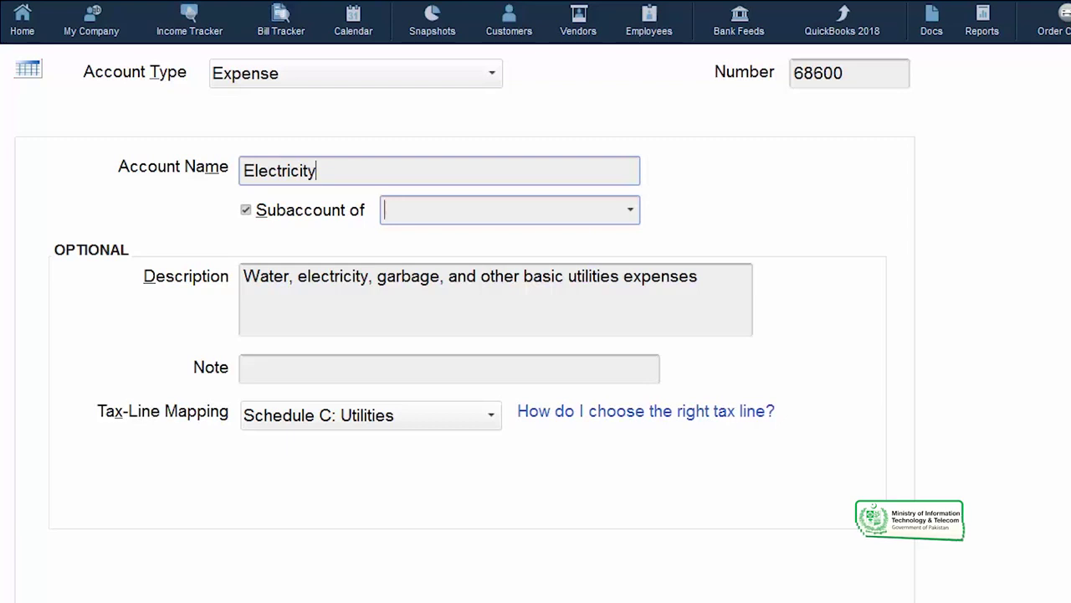
key("Down")
type("68")
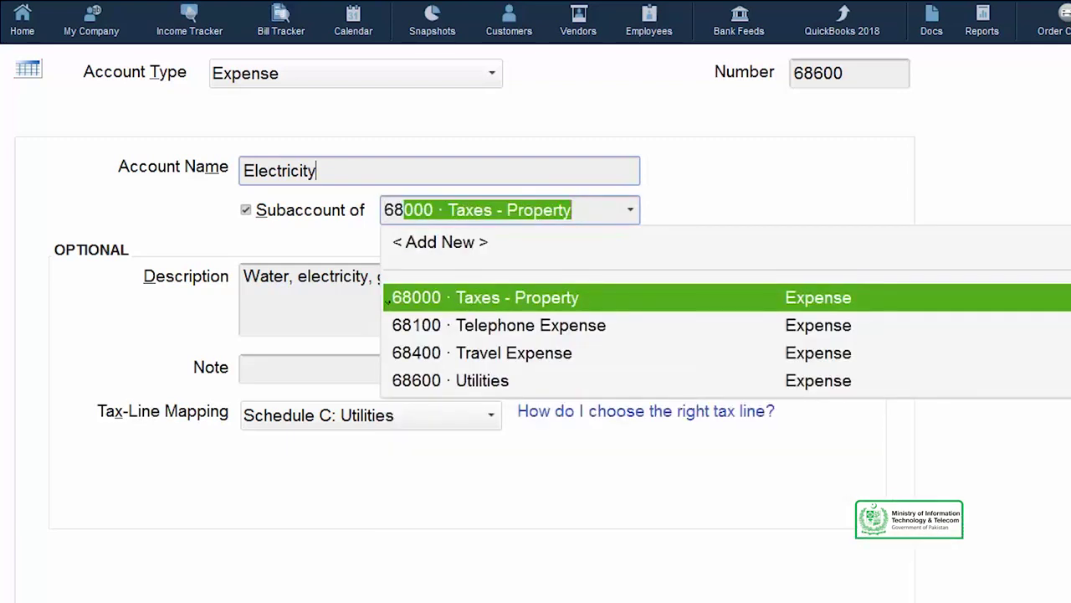
type("6")
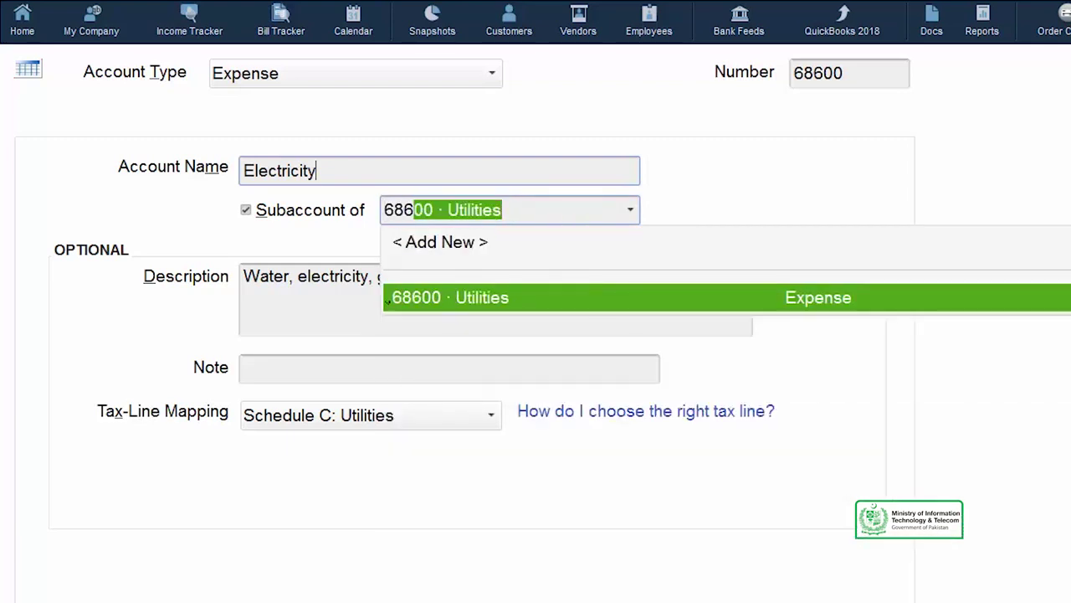
type("00")
Set the account number to 68610 and save Electricity as a subaccount of 68600 · Utilities
left_click(851, 73)
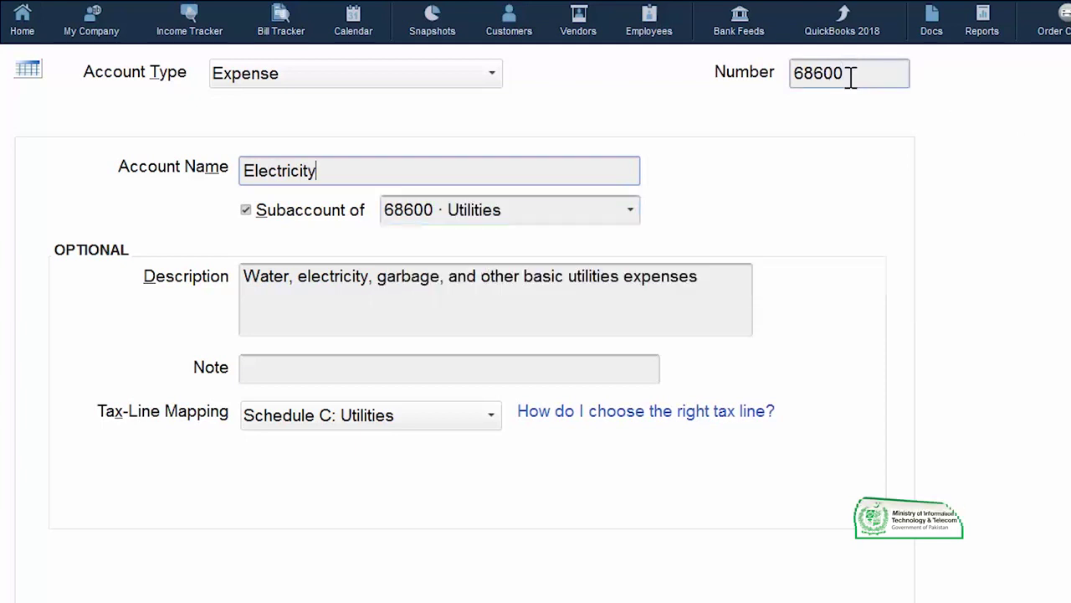
key("BackSpace")
key("BackSpace")
type("10")
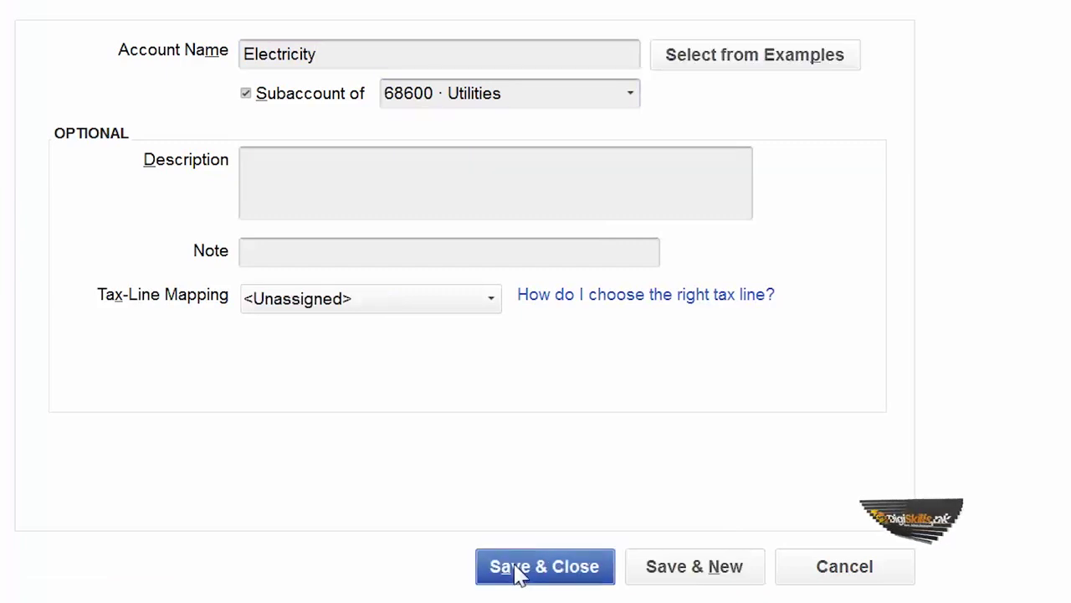
left_click(701, 578)
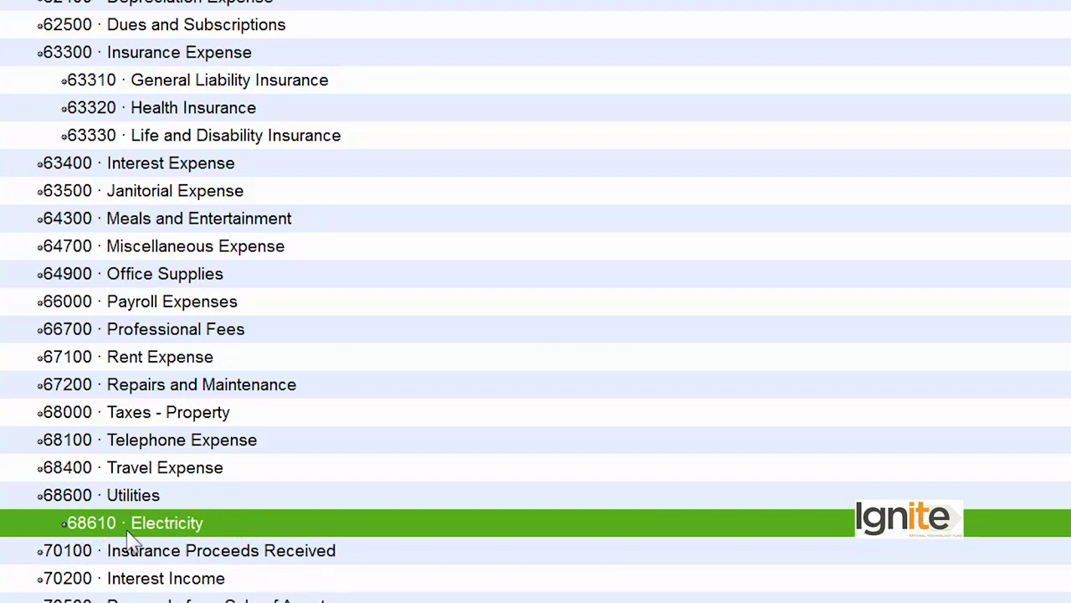
Start a new account of type Expense and name it Gas
right_click(161, 501)
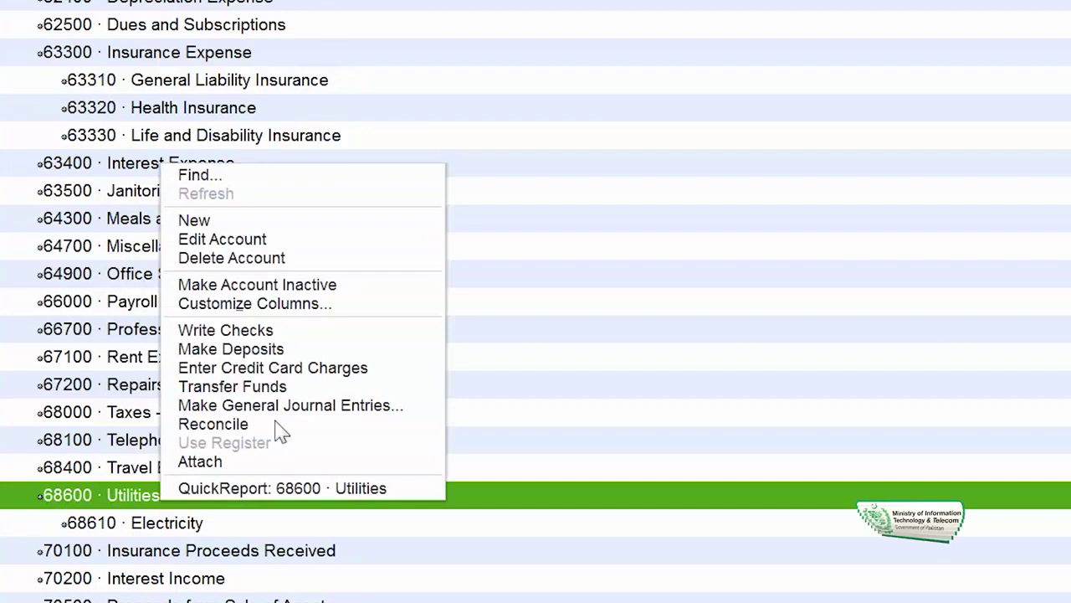
left_click(318, 223)
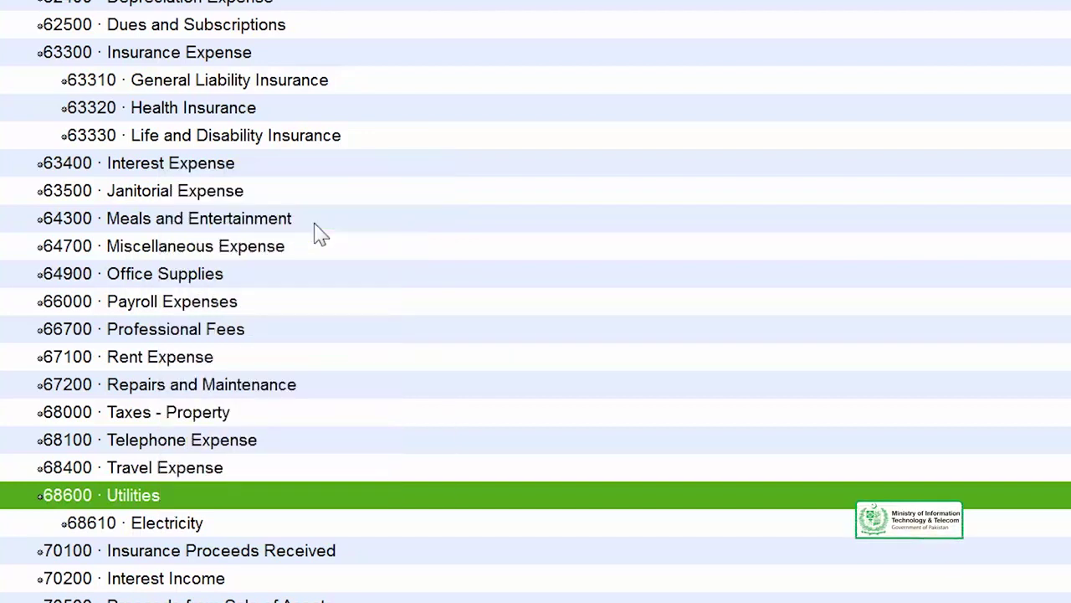
left_click(122, 92)
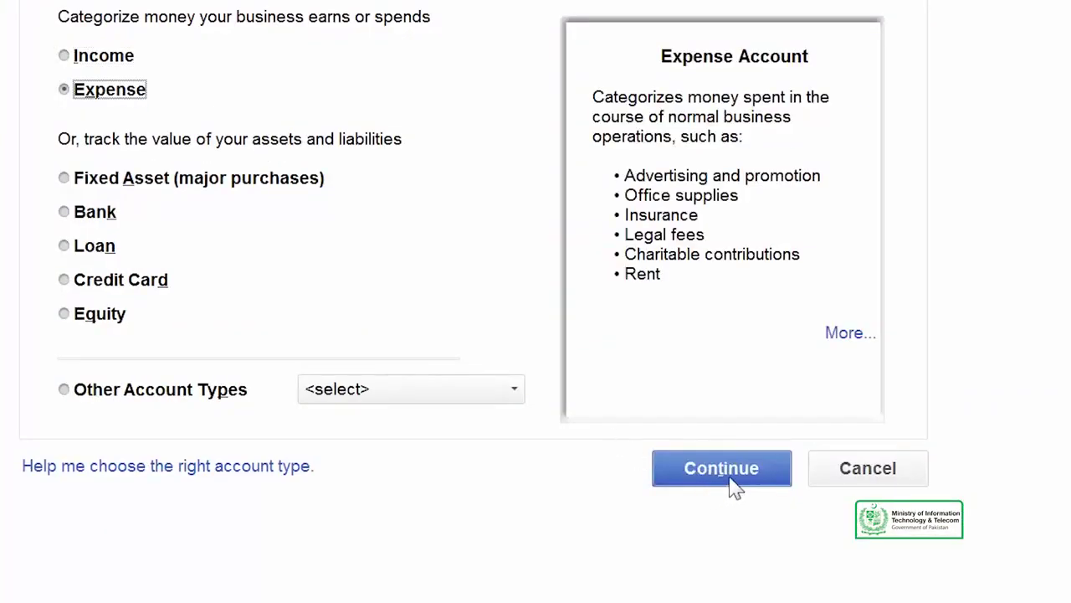
left_click(728, 485)
type("Gas")
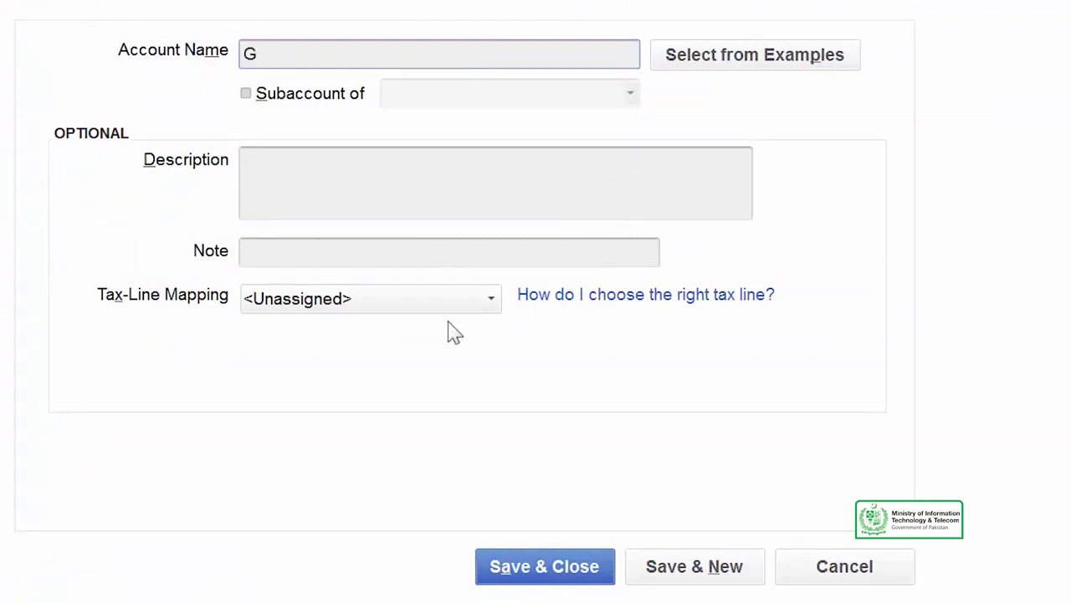
Make Gas a subaccount of 68600 · Utilities with number 68620 and save it
left_click(245, 93)
left_click(484, 97)
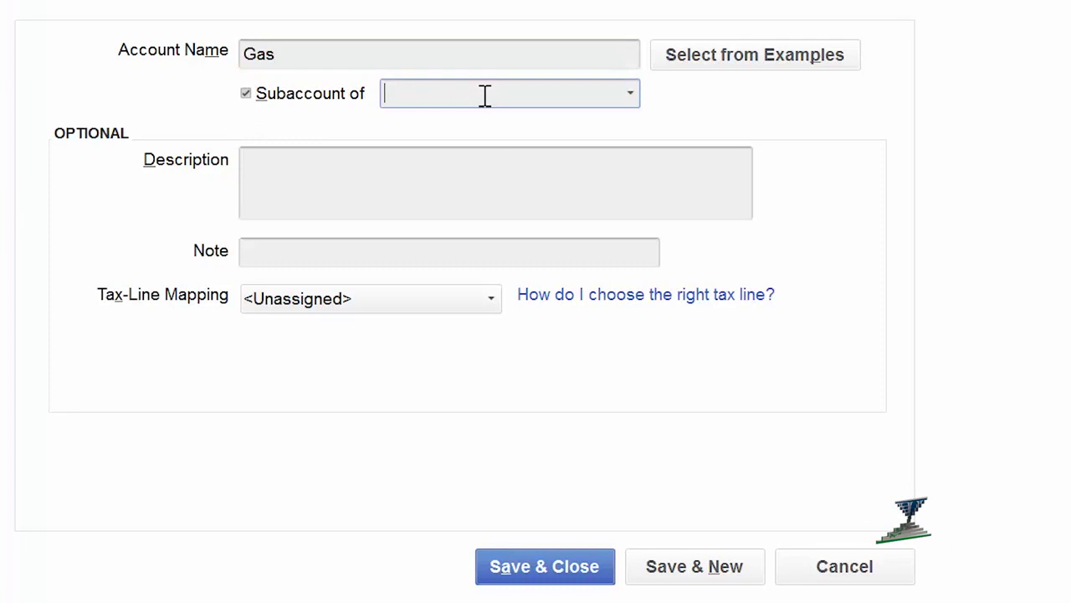
type("U")
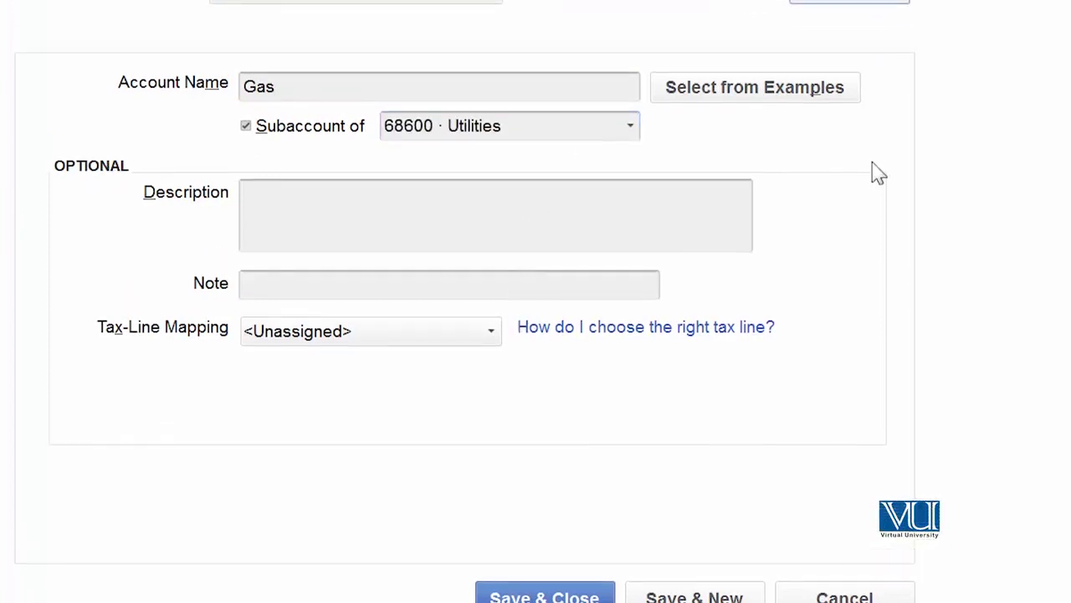
type("68620")
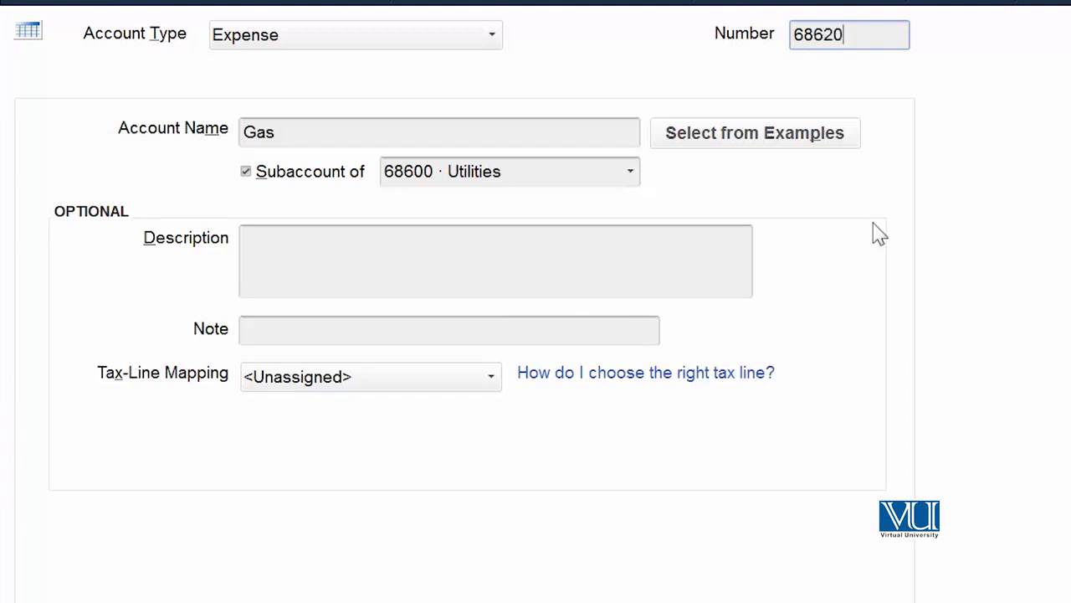
left_click(545, 569)
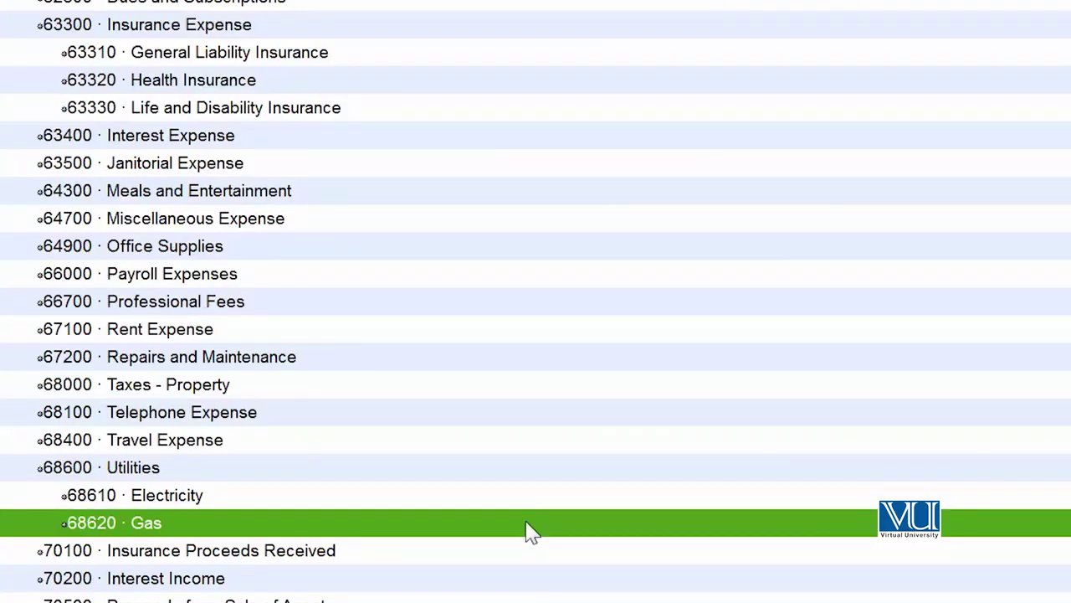
Create an Expense account named Water & Swerage, numbered 68630, as a subaccount of 68600 · Utilities
right_click(529, 530)
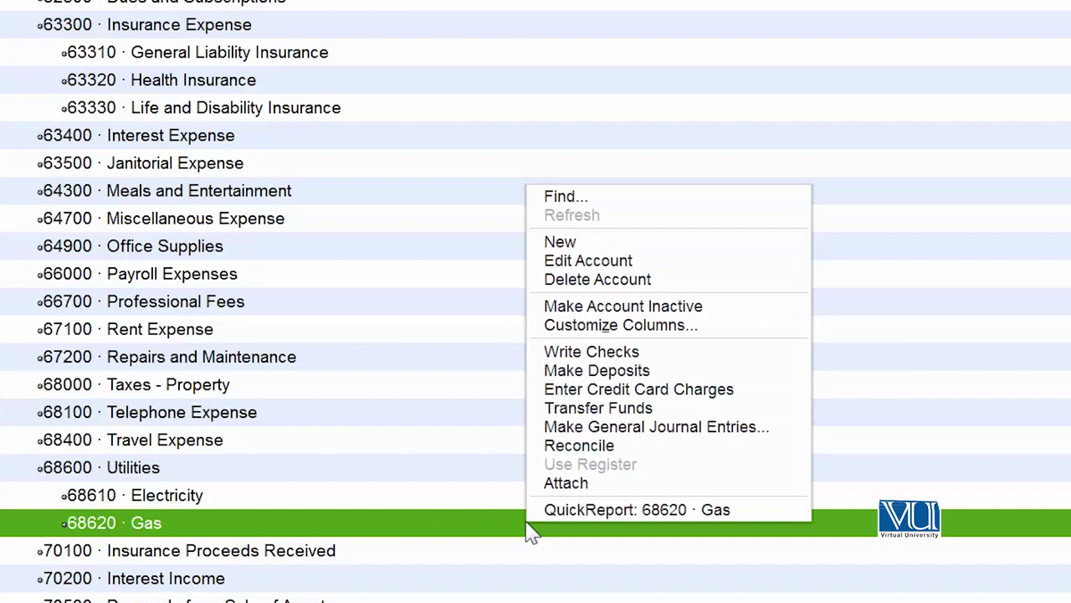
left_click(683, 250)
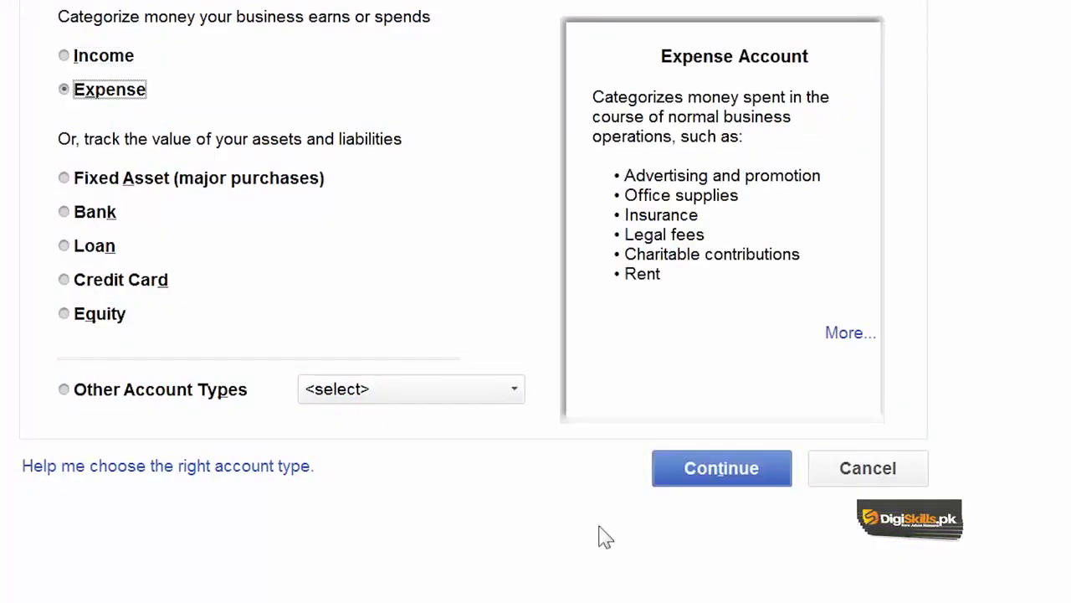
left_click(737, 470)
type("Water & Swerage")
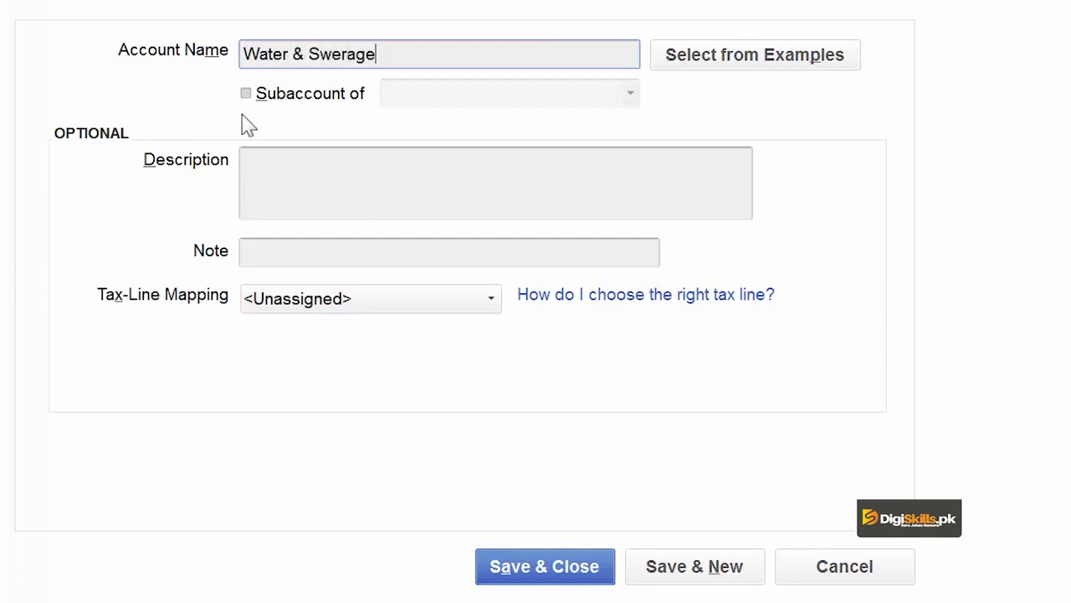
left_click(258, 101)
type("u")
key("Return")
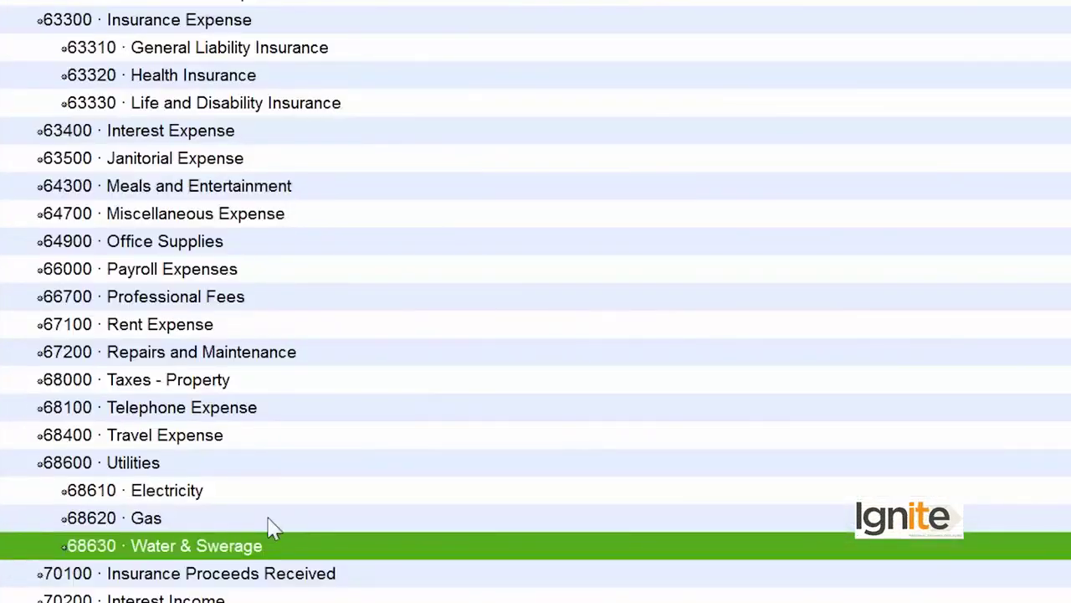
Compare Insurance Expense and its subaccounts with Utilities and its subaccounts in the chart of accounts
left_click(286, 15)
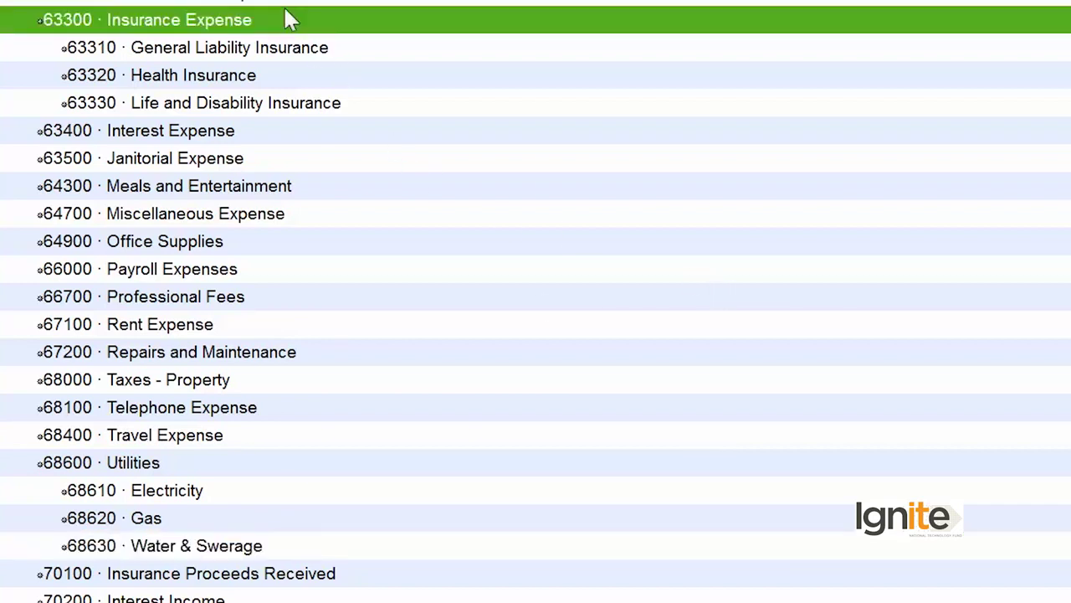
left_click(371, 52)
left_click(374, 73)
left_click(395, 104)
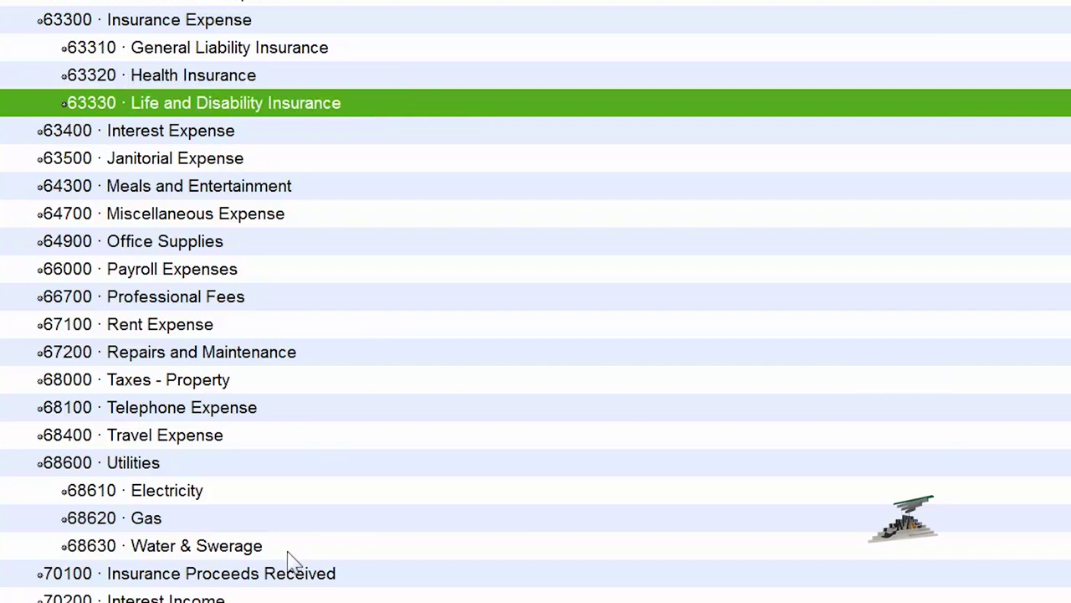
left_click(303, 473)
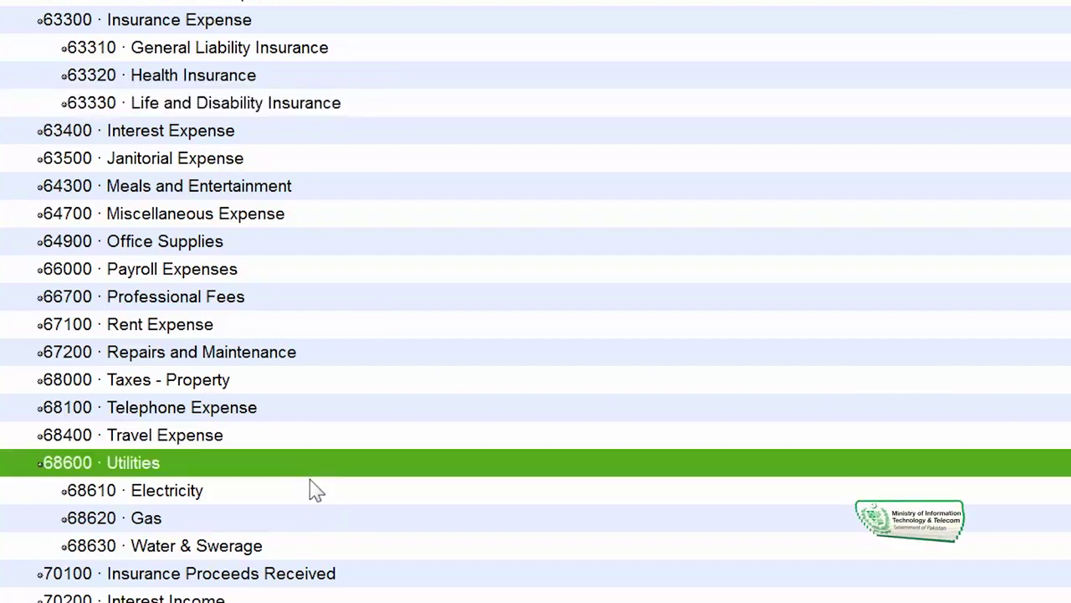
left_click(312, 494)
left_click(312, 519)
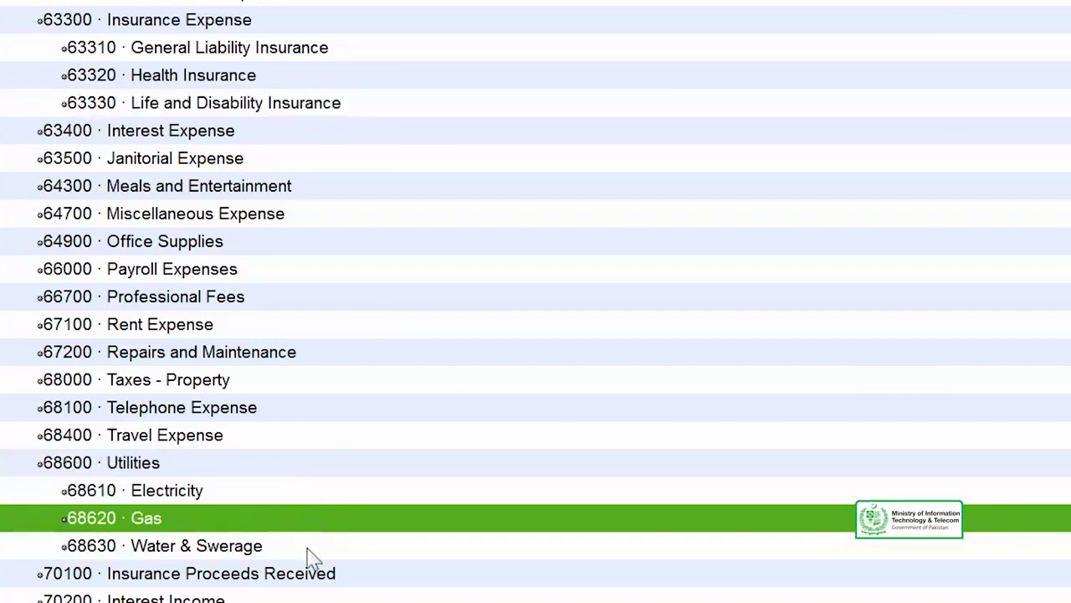
left_click(311, 548)
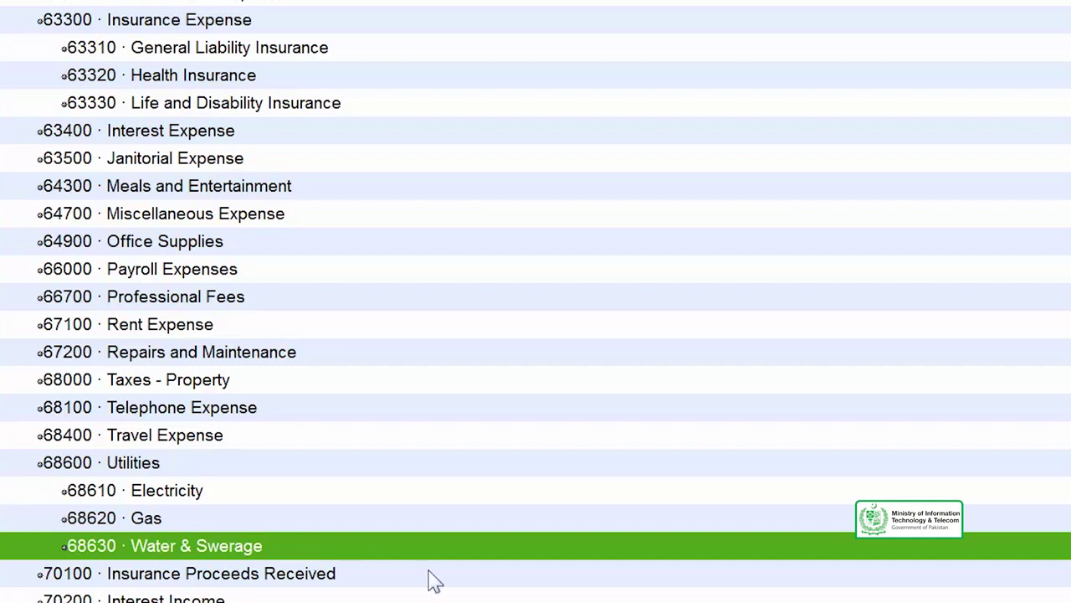